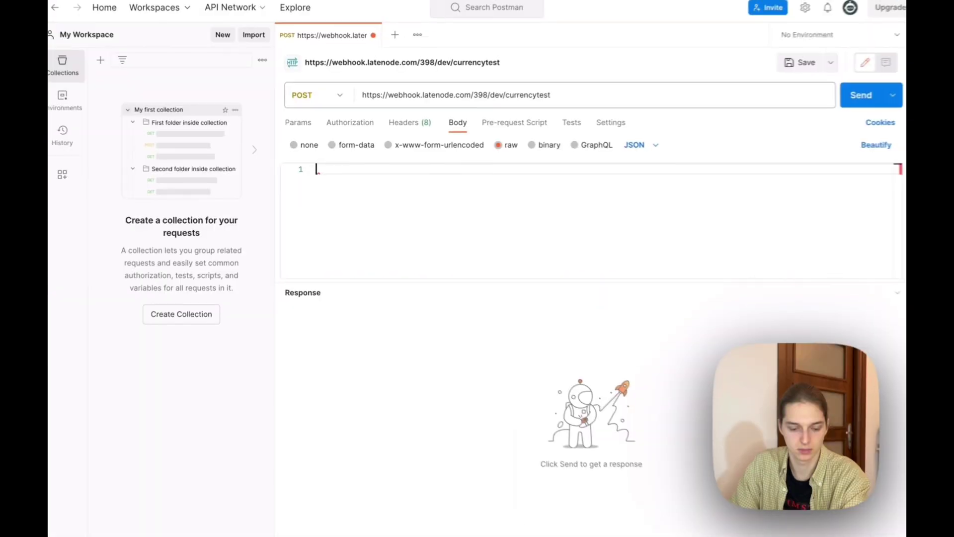
Add a raw JSON body with C1 as "US" and C2 as "Euro" to the currencytest POST request and send it.
key(ctrl+v)
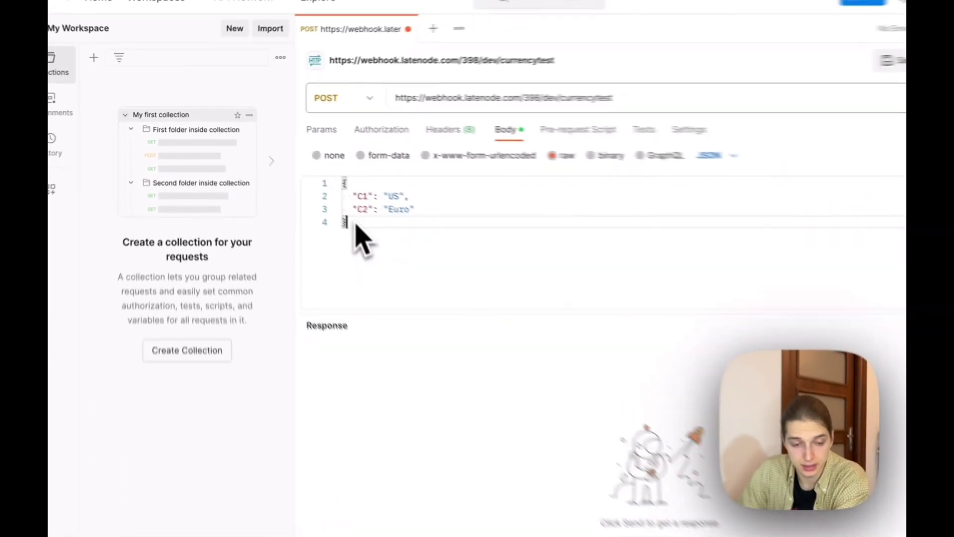
click(815, 119)
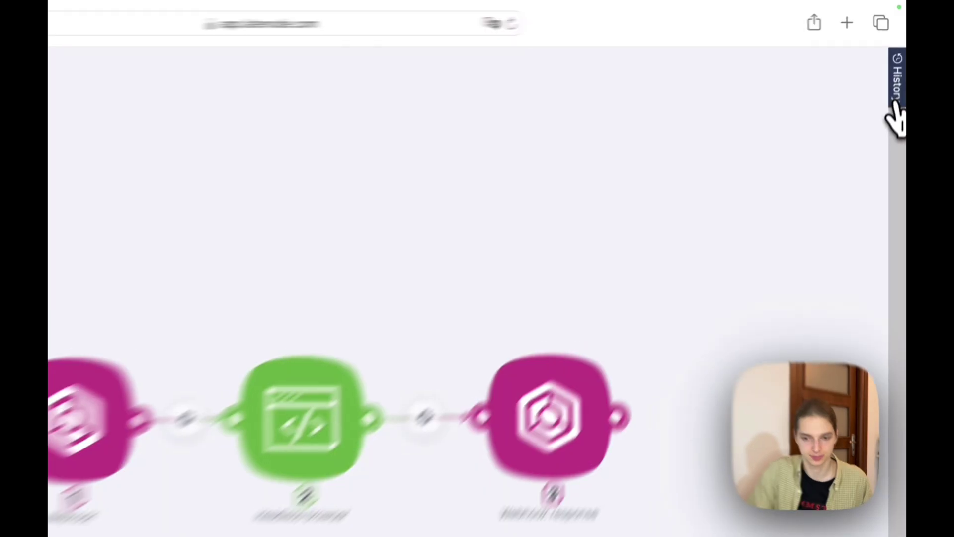
Switch to Latenode, open the successful run in the currency scenario's history, and check the Headless browser node's output.
click(894, 107)
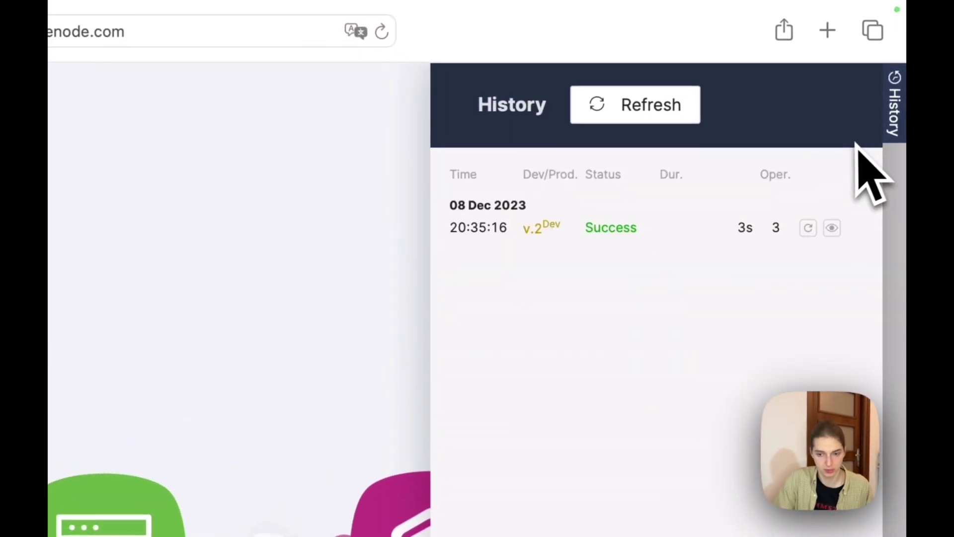
click(831, 229)
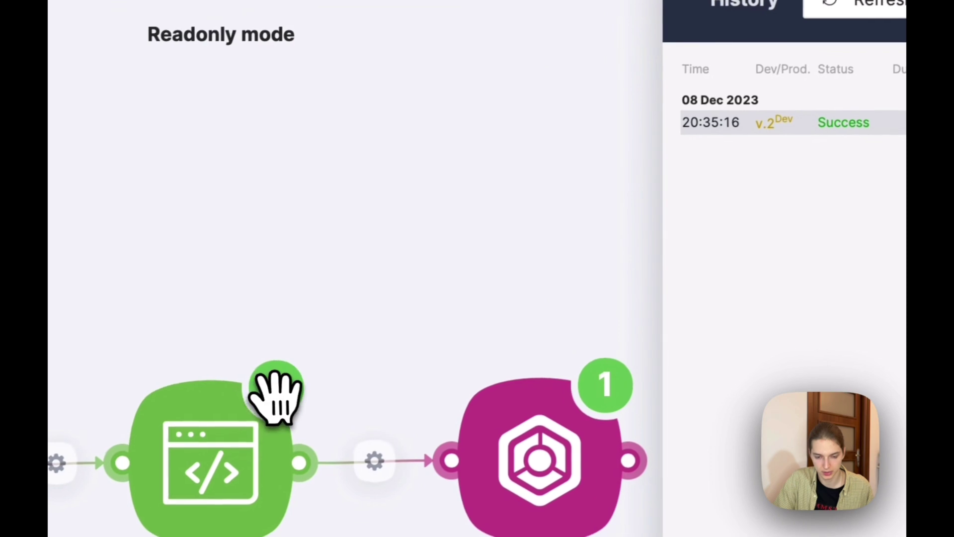
click(56, 492)
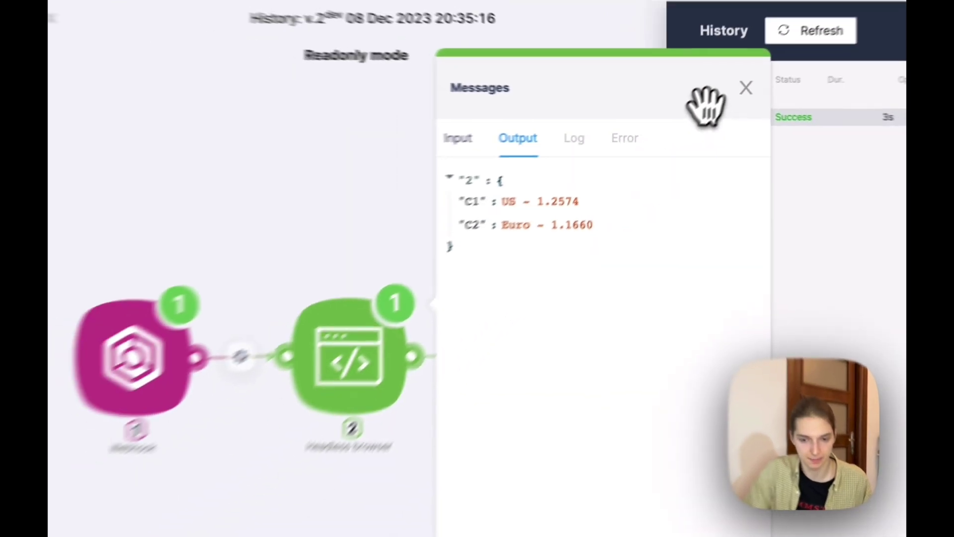
click(745, 87)
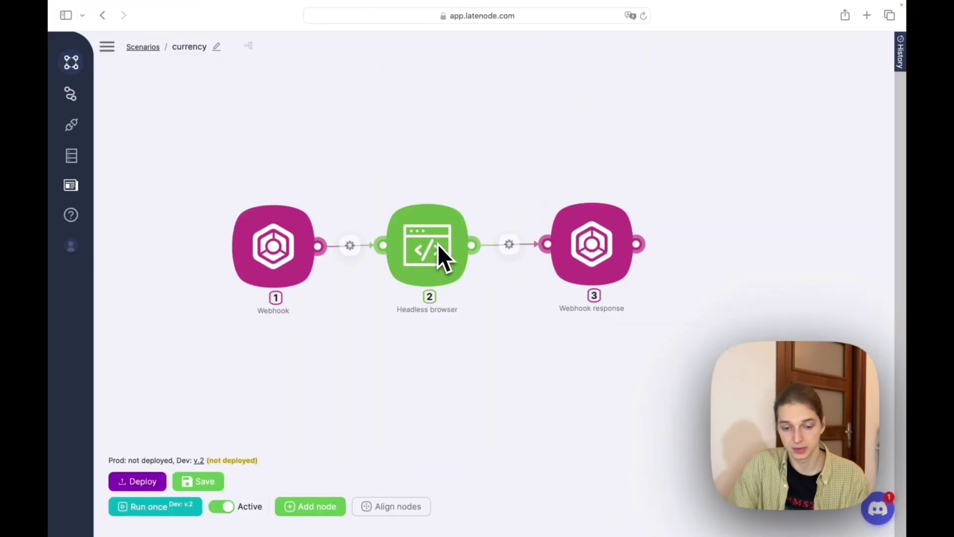
Examine the Webhook response node's status and body mapping in the currency scenario.
click(581, 244)
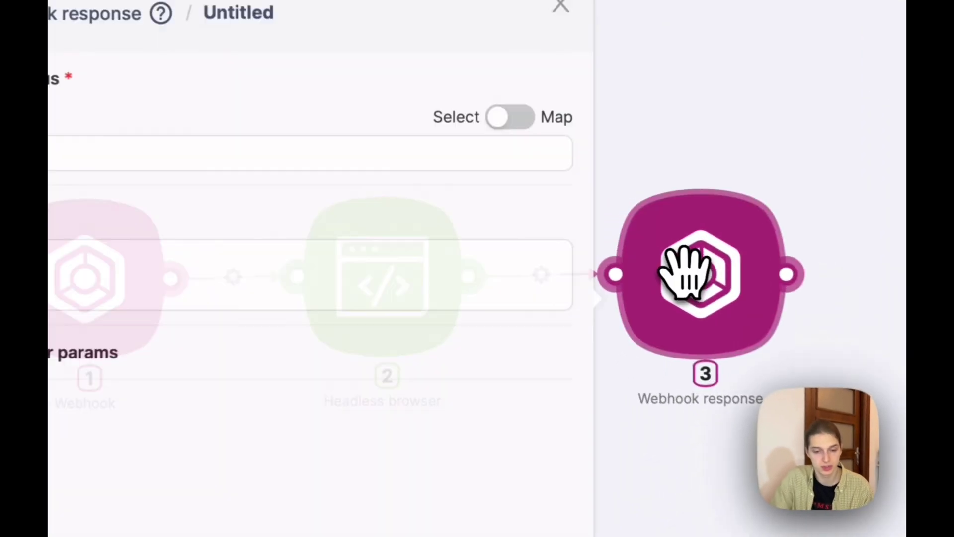
click(103, 269)
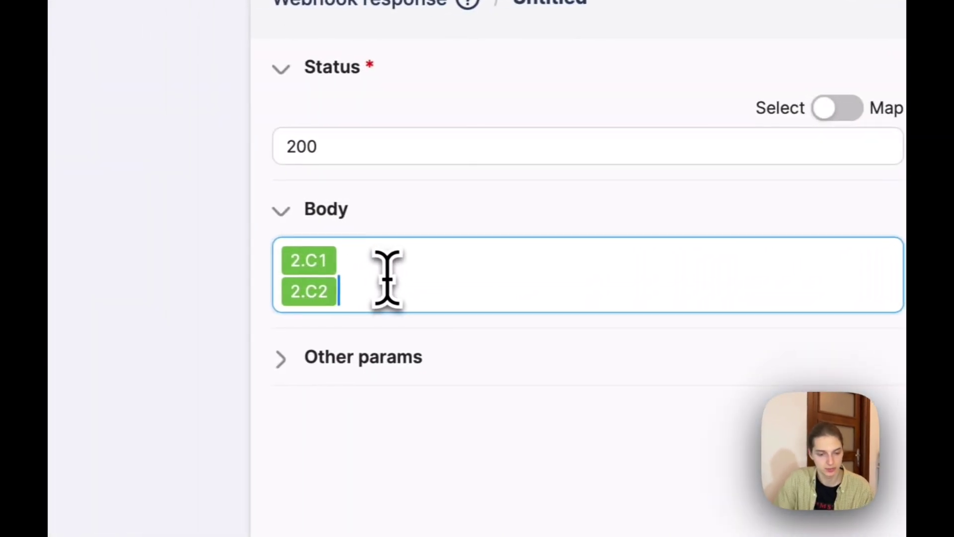
click(228, 209)
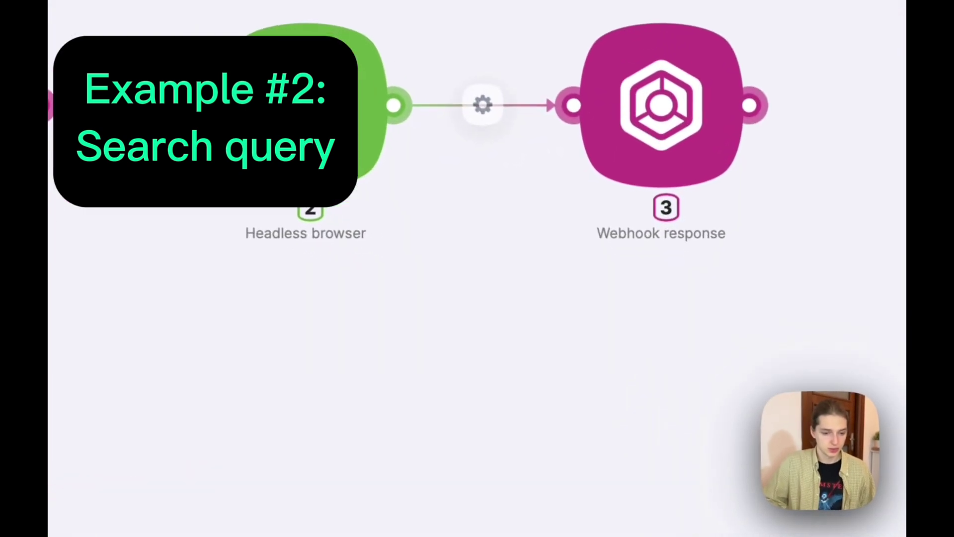
Review the Google search code of the Headless browser node in full-screen view and save the node.
click(500, 264)
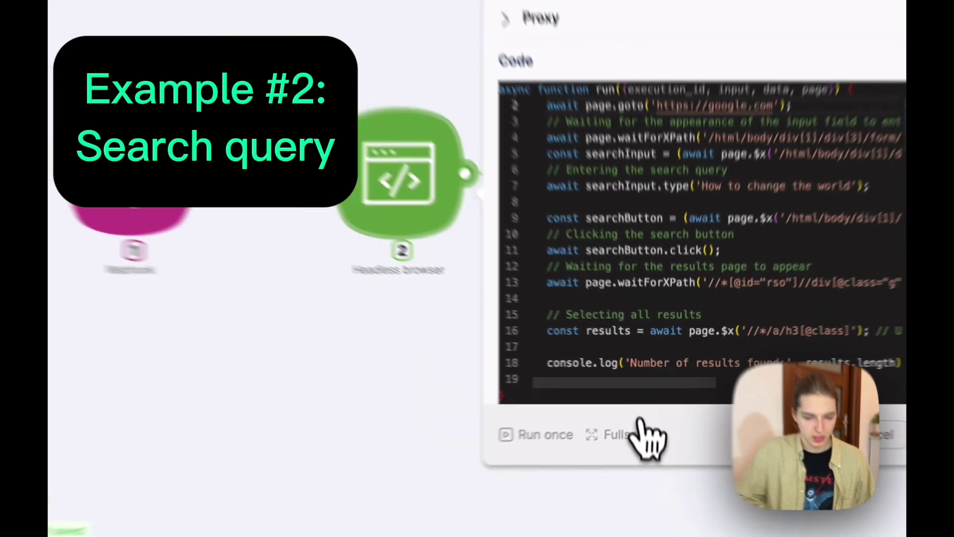
click(616, 452)
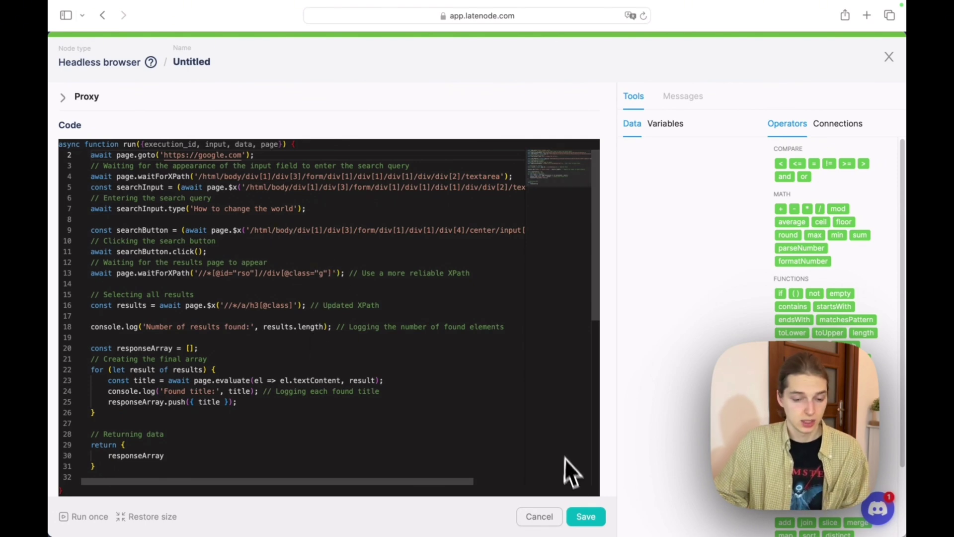
click(585, 516)
Open the Webhook node's headlessworldtest development URL in a new browser tab and activate the scenario.
click(316, 244)
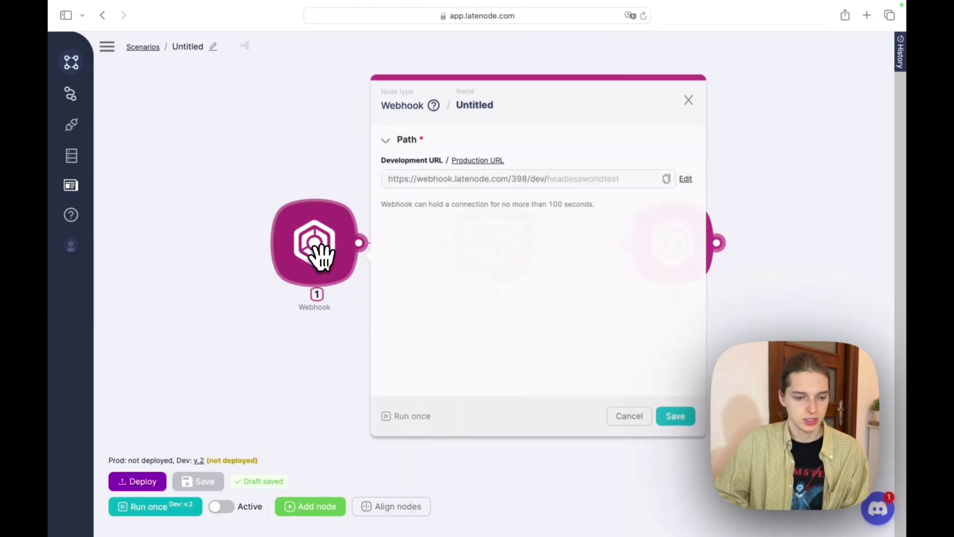
click(677, 178)
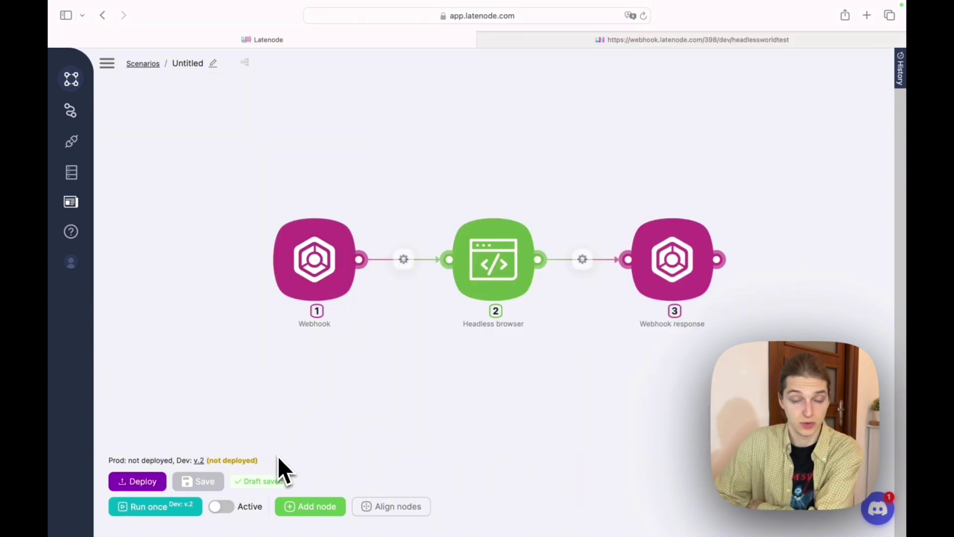
click(224, 509)
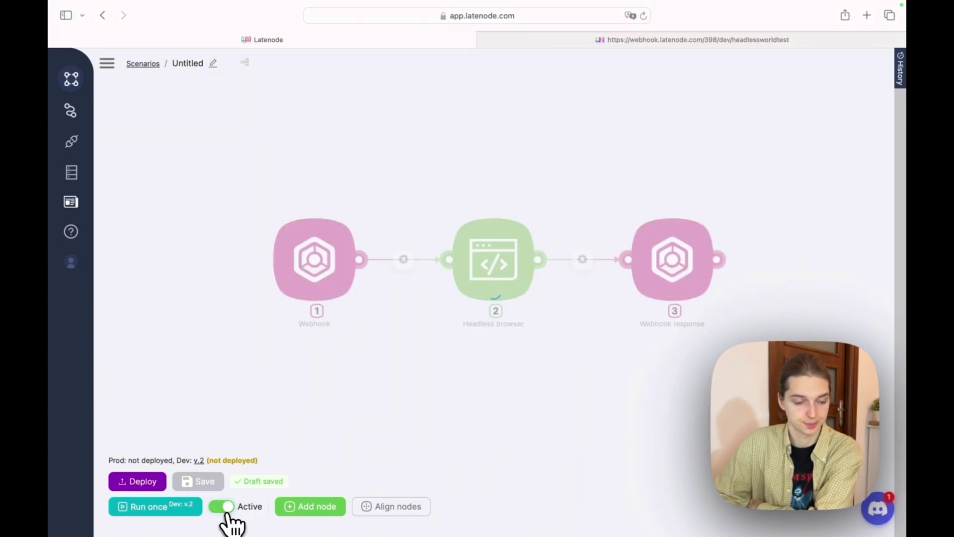
Reload the headlessworldtest webhook page to run the scenario and look over the returned search result titles.
click(601, 40)
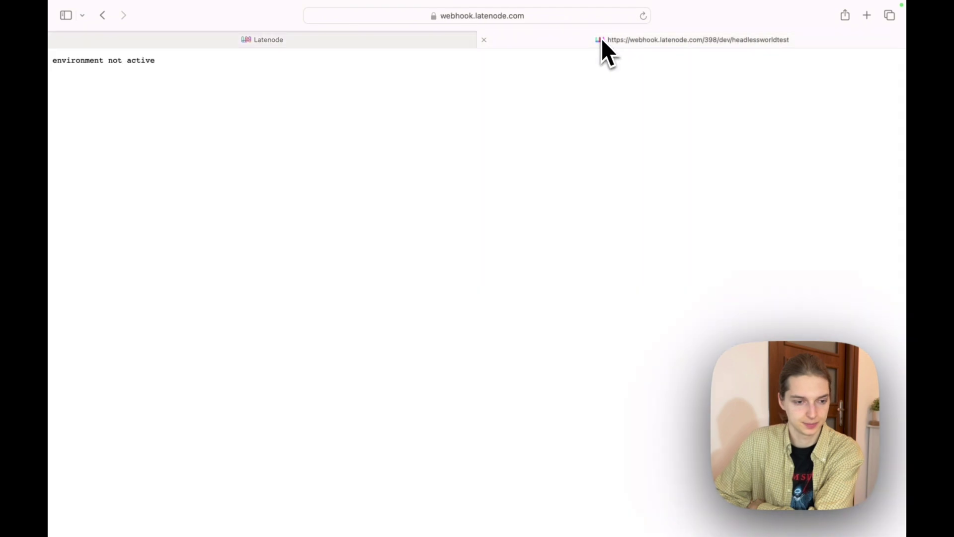
click(640, 16)
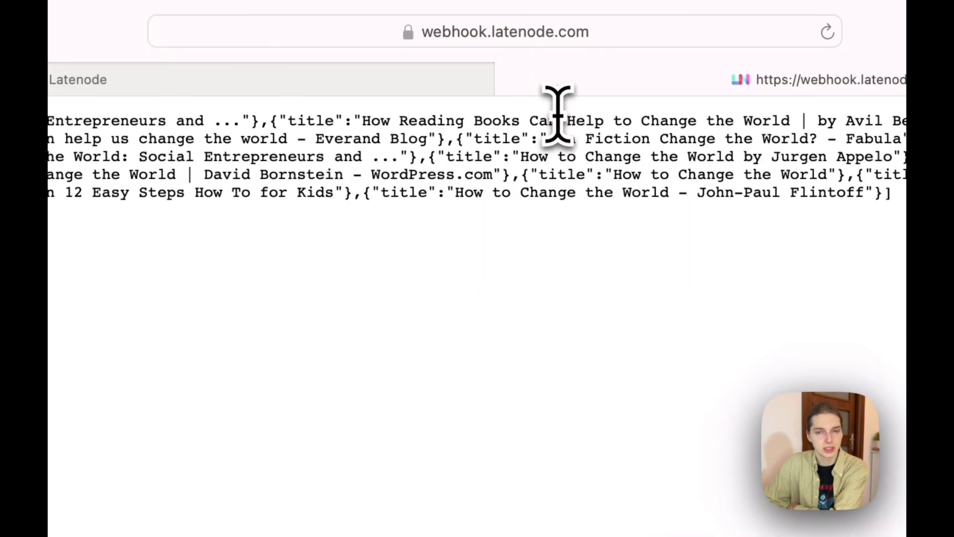
drag(554, 111, 539, 193)
Return to the scenario and review the Webhook response node's body and header parameters.
click(428, 79)
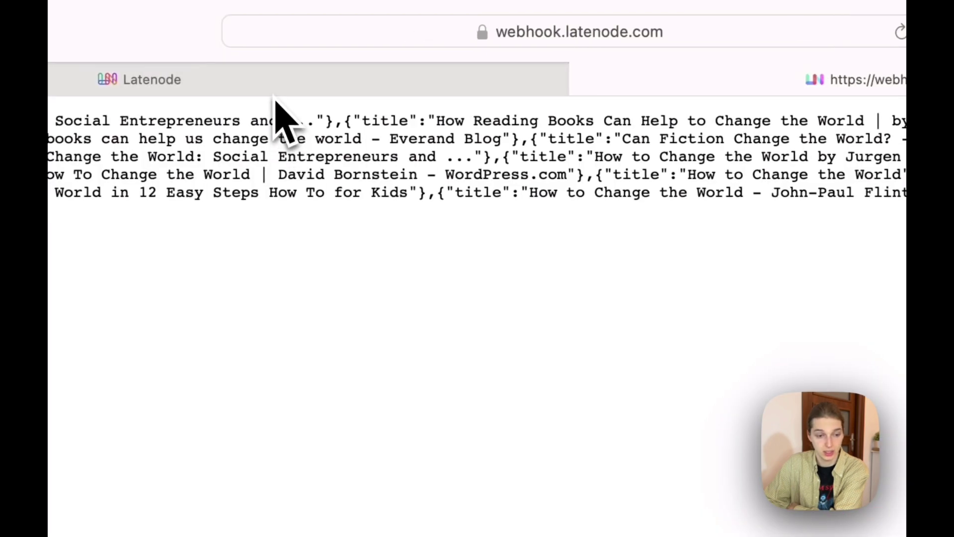
click(206, 92)
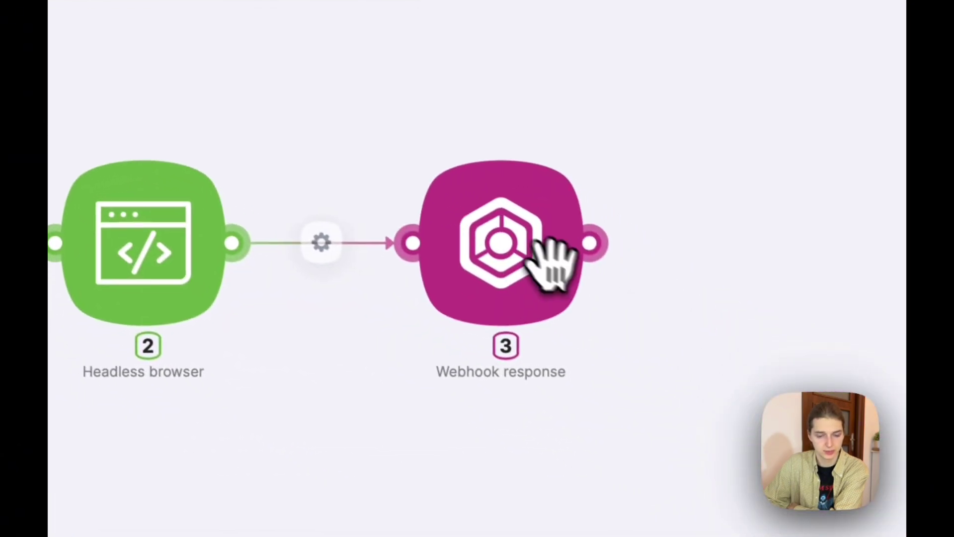
click(730, 390)
click(270, 306)
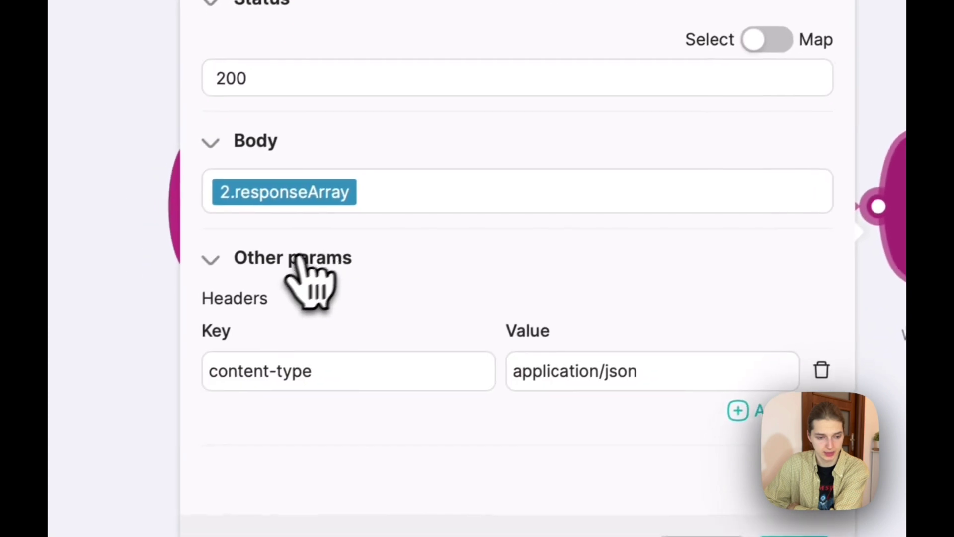
click(801, 534)
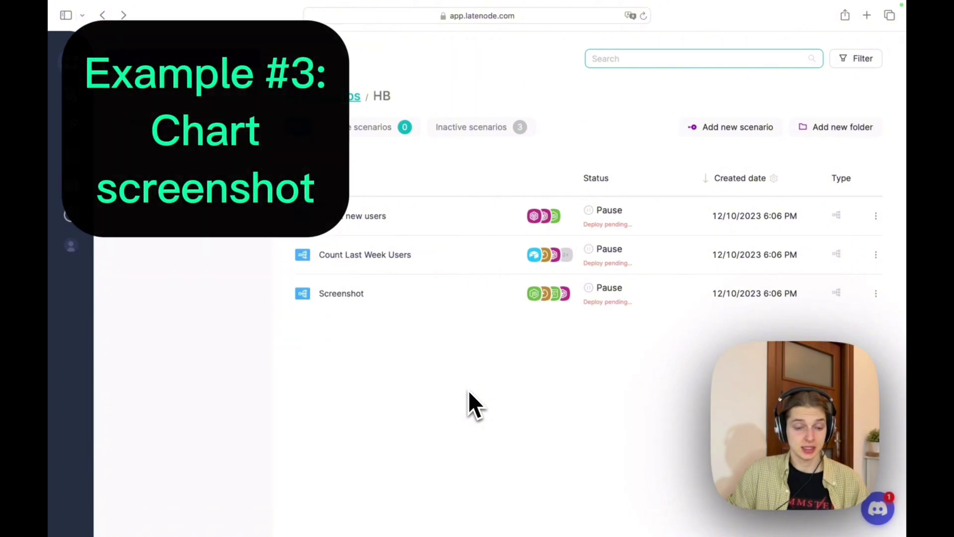
Open the Count Last Week Users scenario and review the settings of its Schedule and Webhook trigger nodes.
click(472, 290)
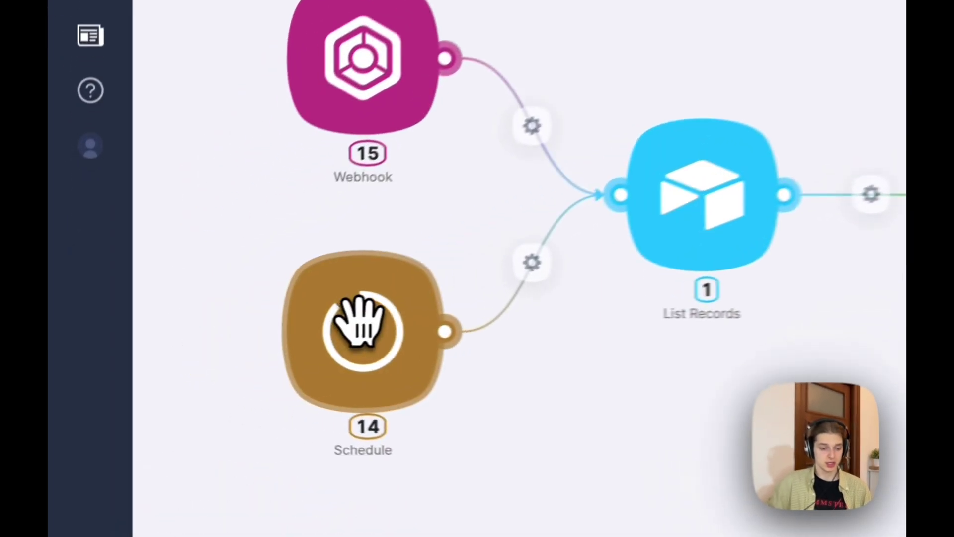
click(192, 342)
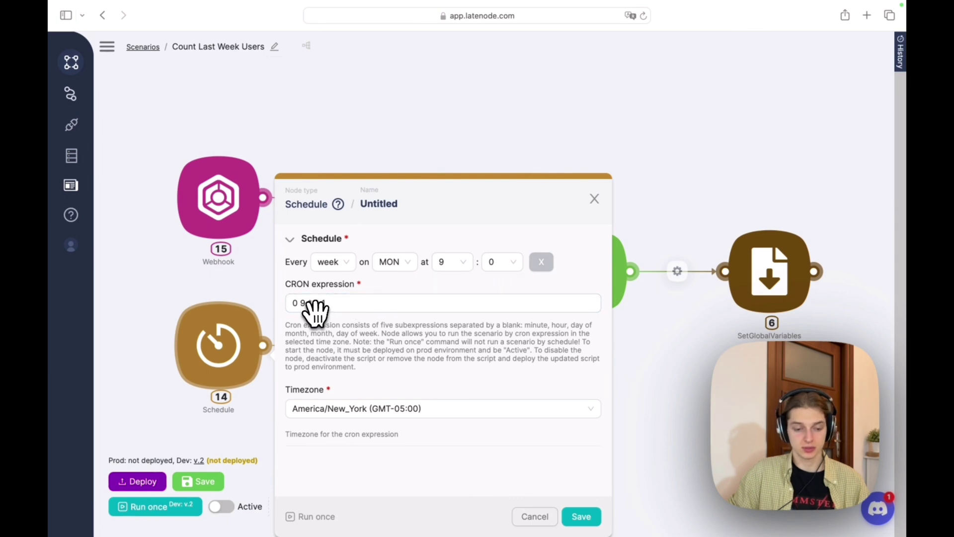
click(260, 379)
click(231, 209)
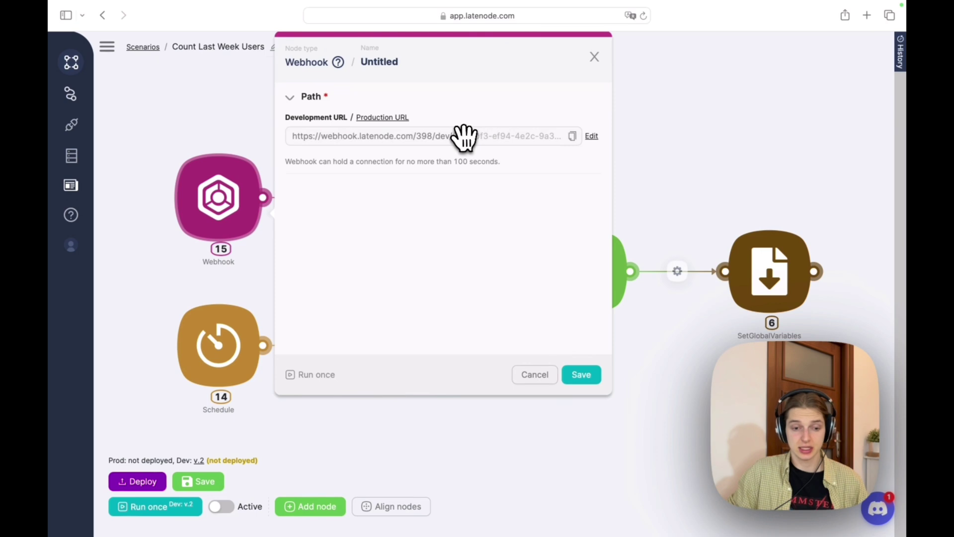
click(577, 380)
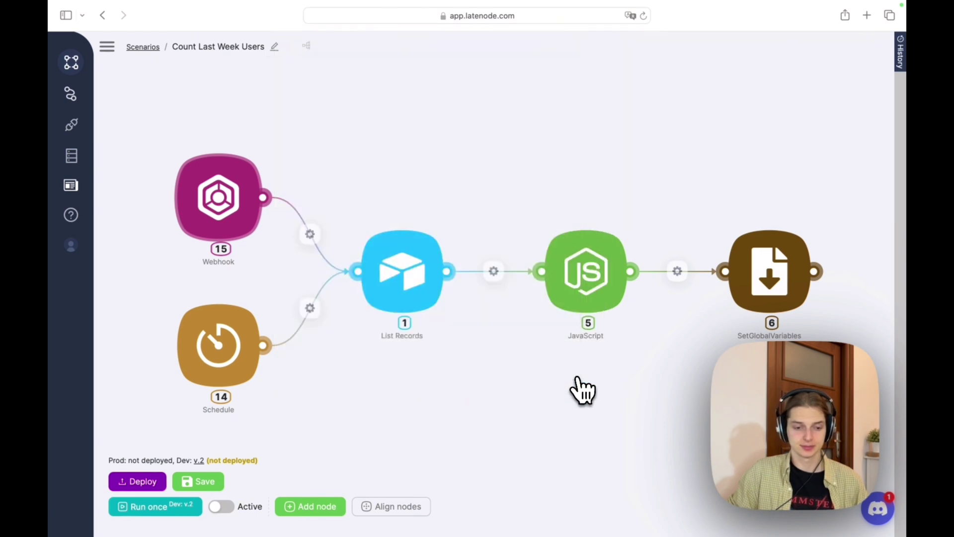
Review the List Records node's base, table and filter formula settings, and save the node.
click(404, 261)
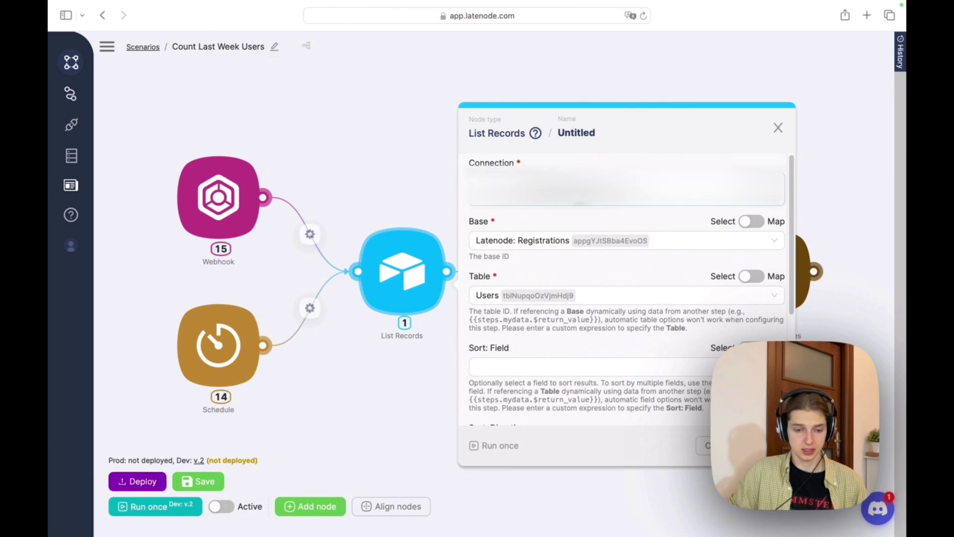
scroll(529, 261, down, 3)
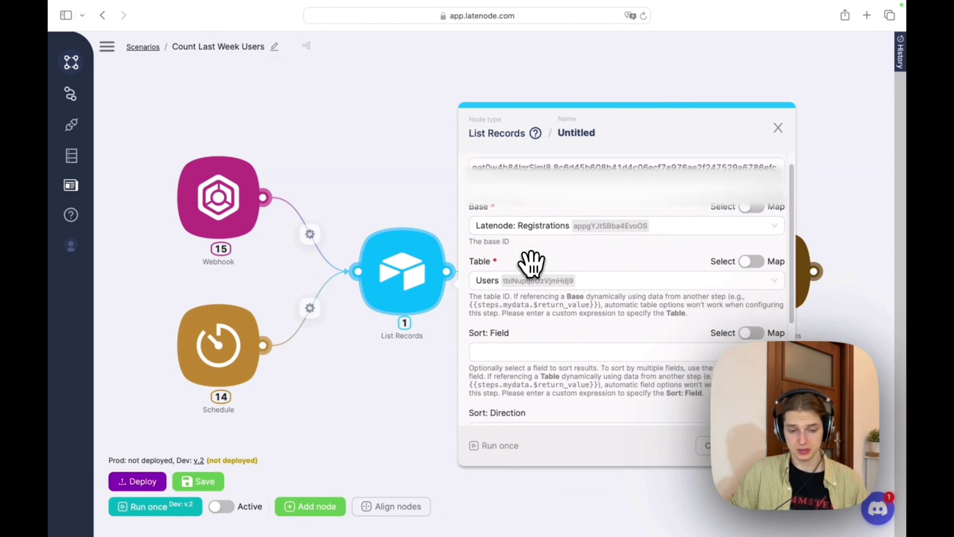
scroll(532, 264, down, 3)
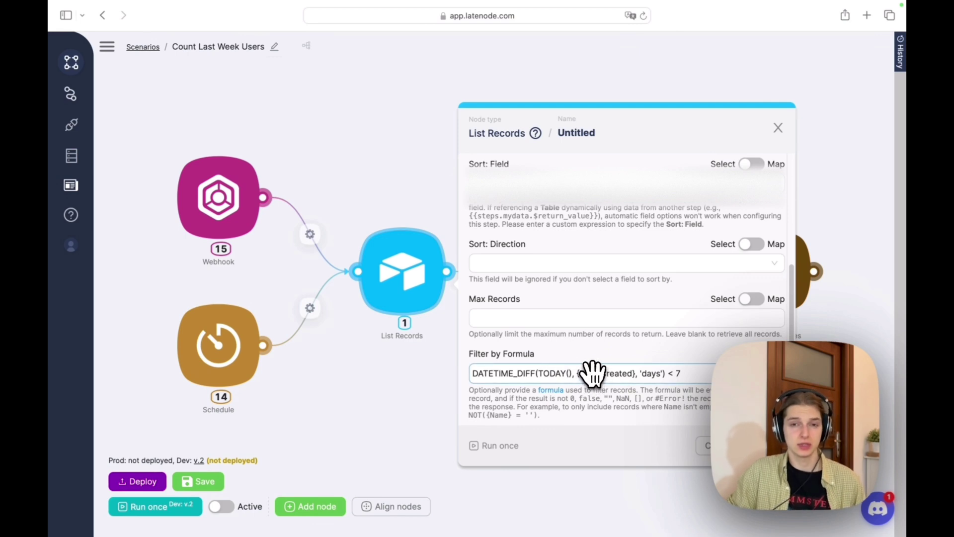
scroll(593, 373, up, 5)
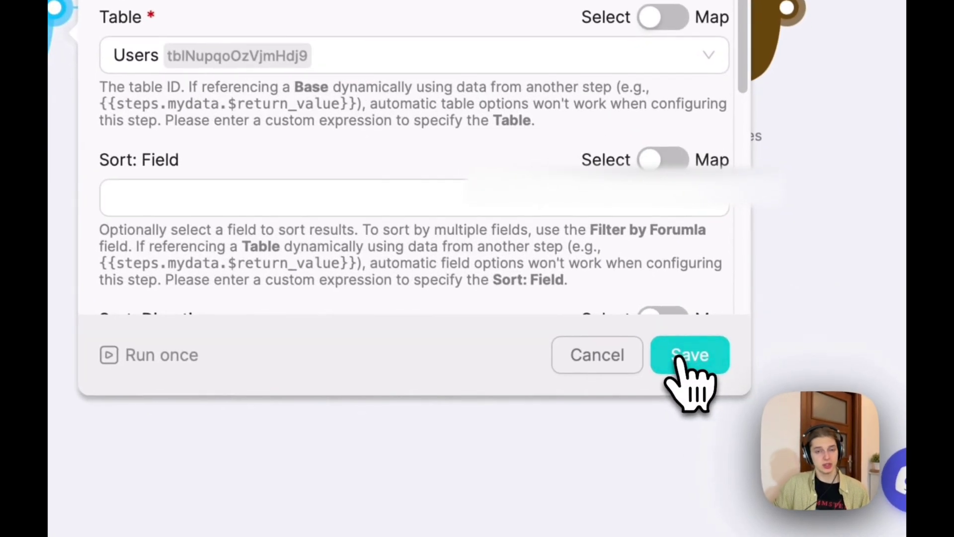
click(767, 445)
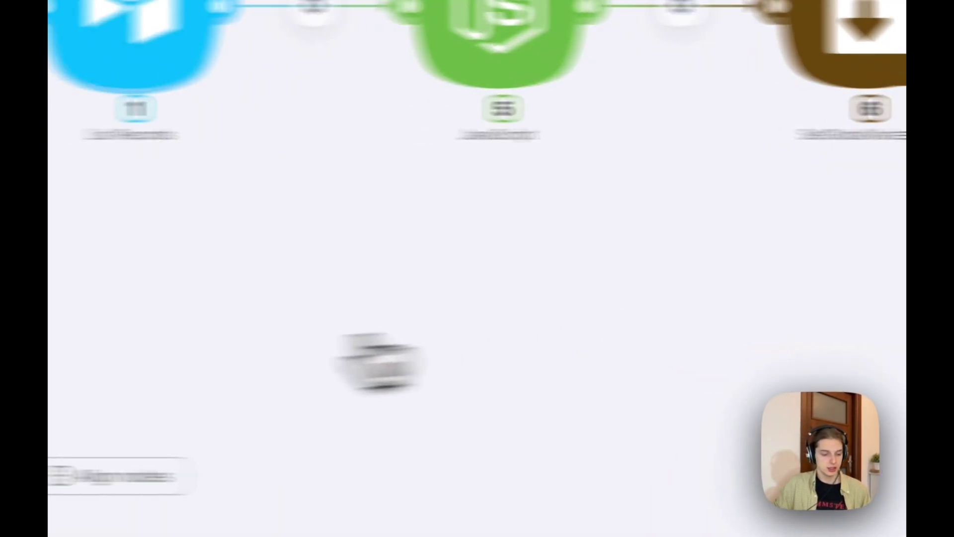
In the JavaScript node, have the AI chat add a script parsing Airtable JSON, counting records per weekday with YYYY-MM-DD dates, and replace the code with it.
mouse_move(354, 383)
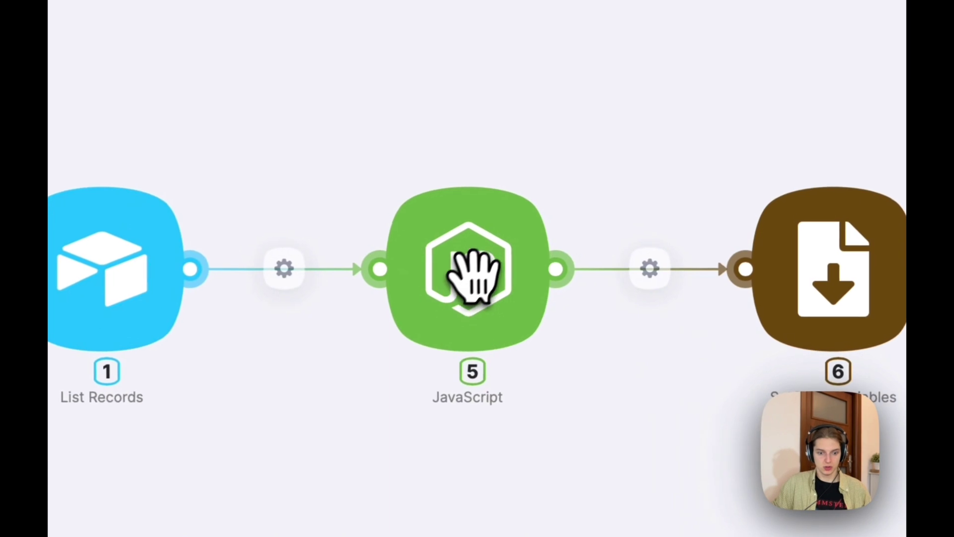
click(480, 274)
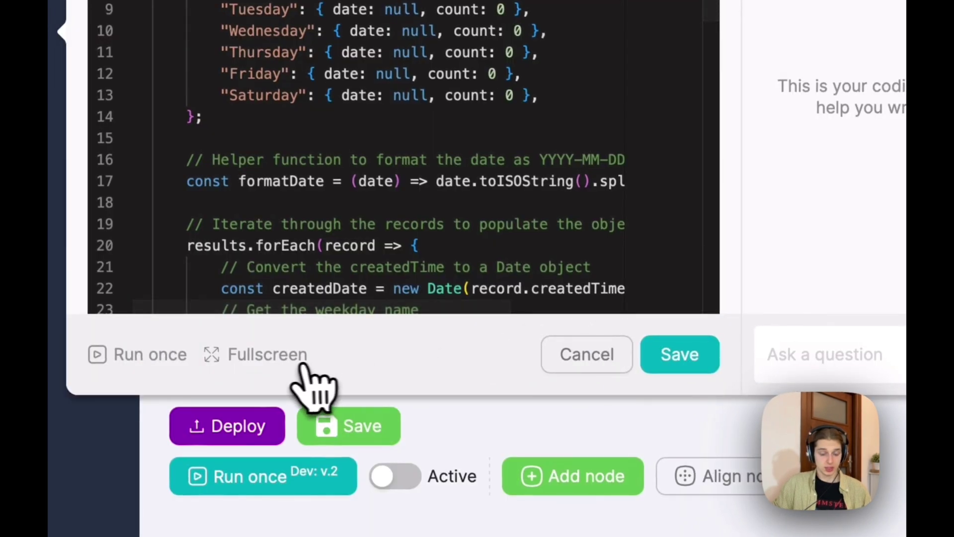
click(301, 364)
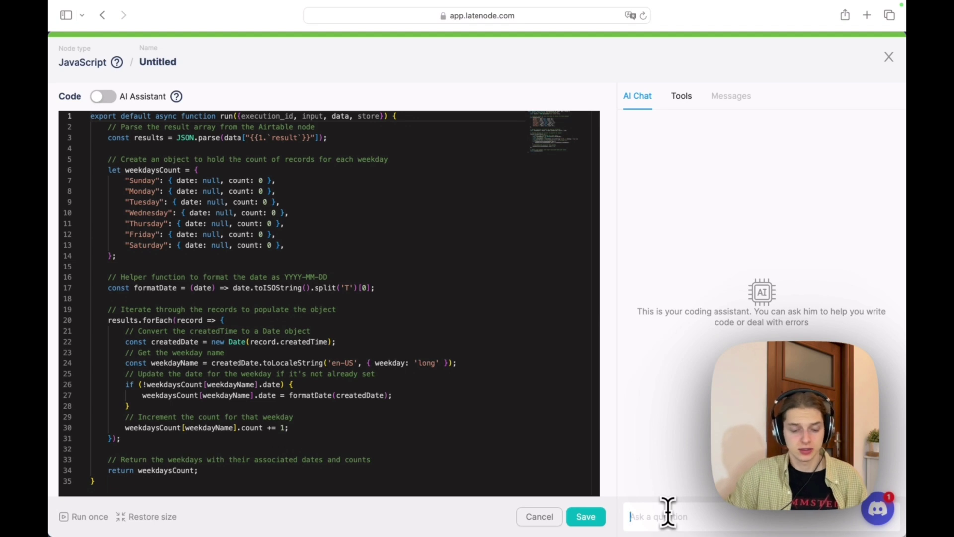
text(t to my code, that)
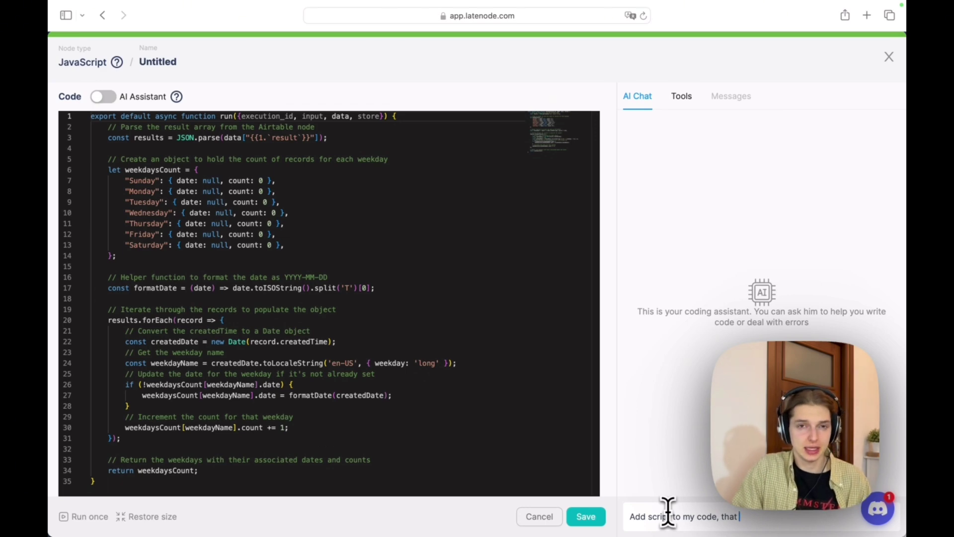
text(that parses JSON data from an Airtable node, counts records for each weekday, formats dates in YYYY-MM-DD, and returns an object summarizing the number of records created on each day of the week, along with the date of the first record for each day.)
key(Return)
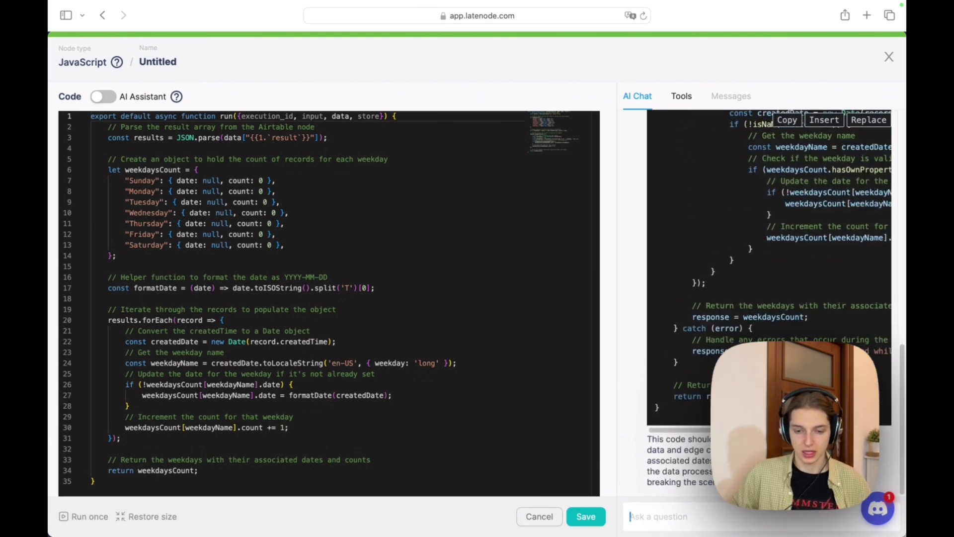
click(871, 122)
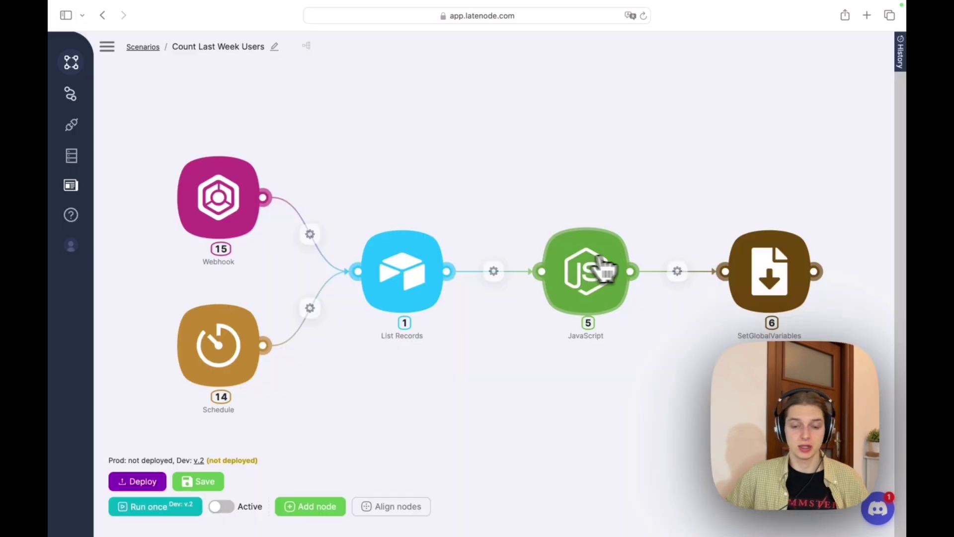
Review and save the SetGlobalVariables node, then save the Count Last Week Users scenario and activate it.
click(772, 266)
click(682, 445)
click(208, 478)
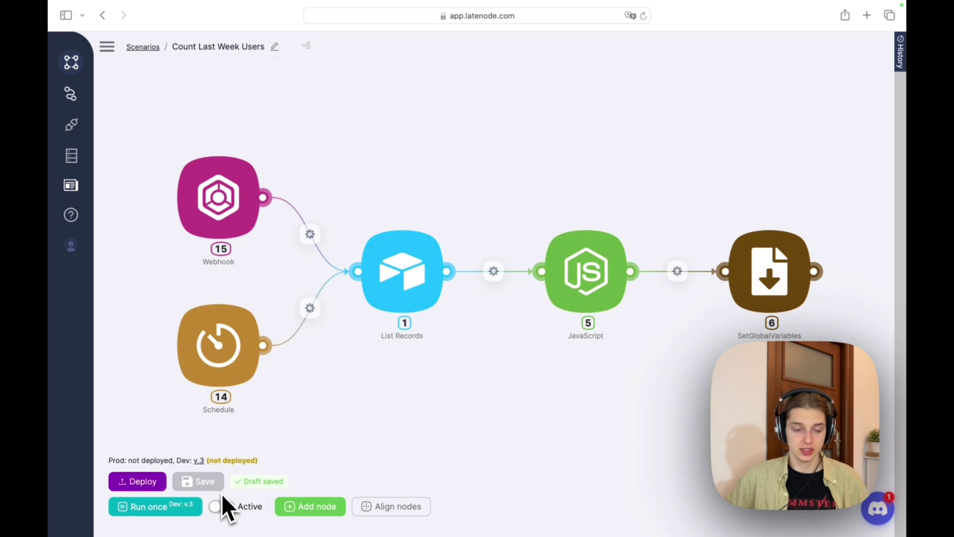
click(216, 506)
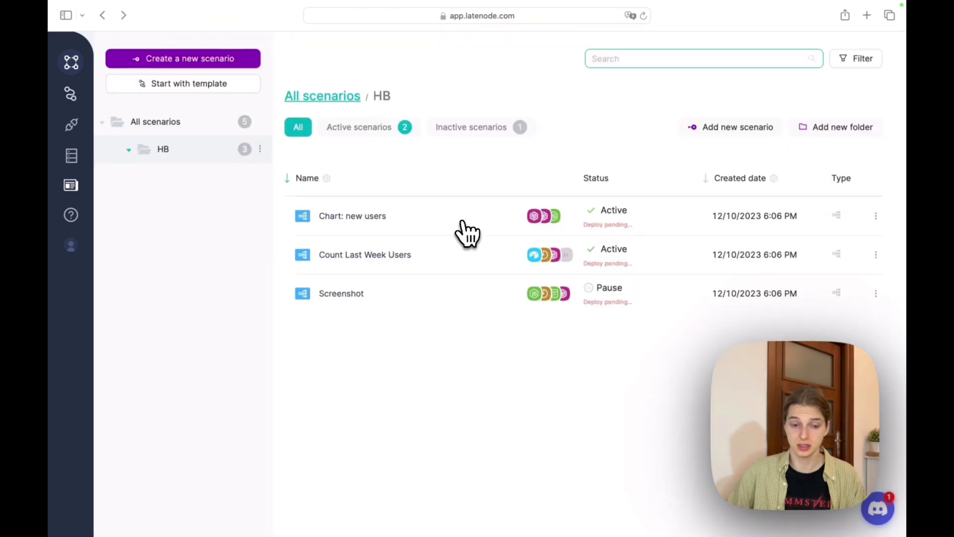
Open the Chart: new users scenario and review the HTML chart code in its JavaScript node.
click(465, 223)
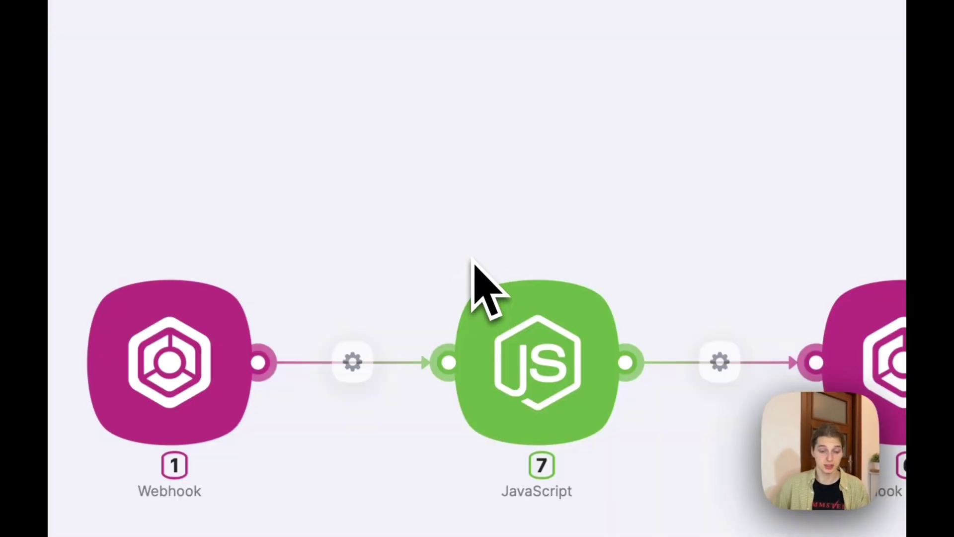
click(507, 323)
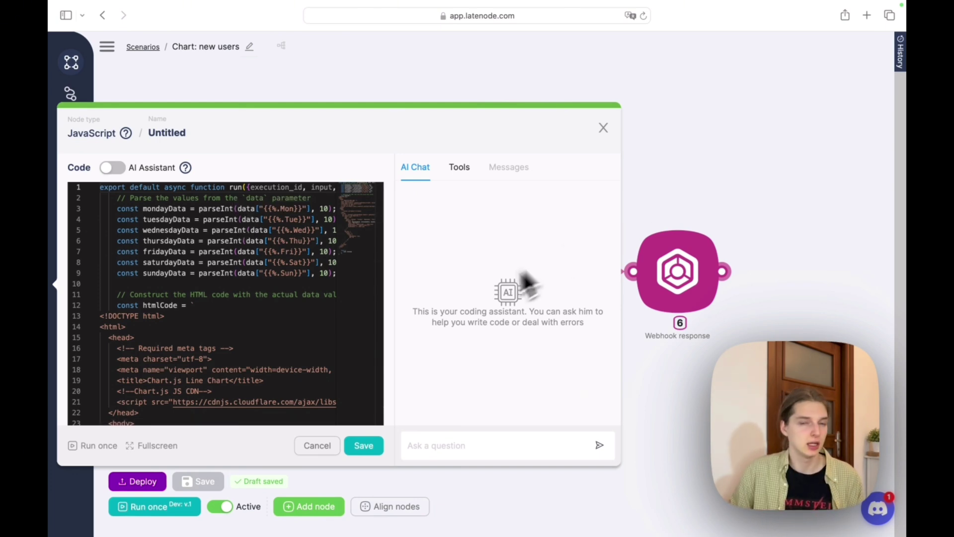
key(Escape)
Copy the Webhook node's development URL and load it in a new browser tab to view the New Users chart.
click(318, 271)
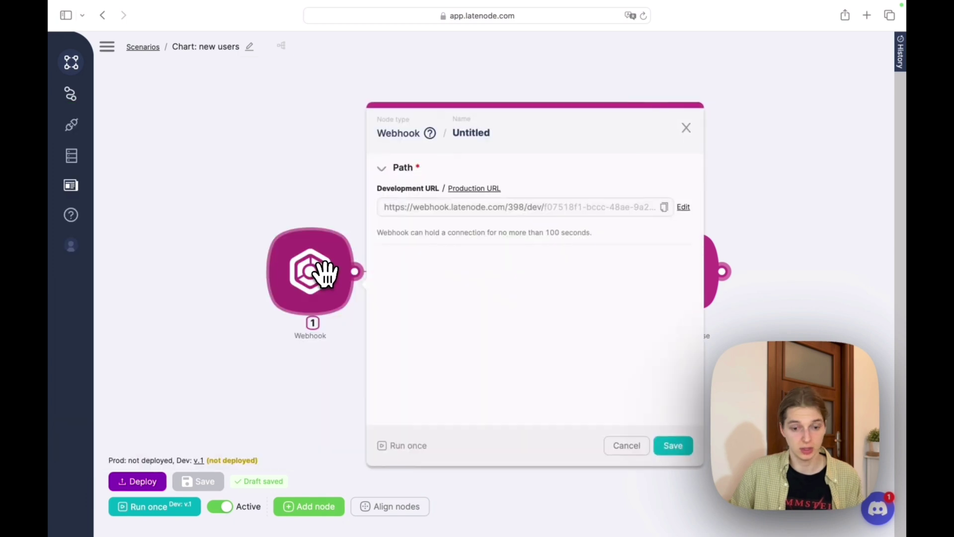
click(663, 208)
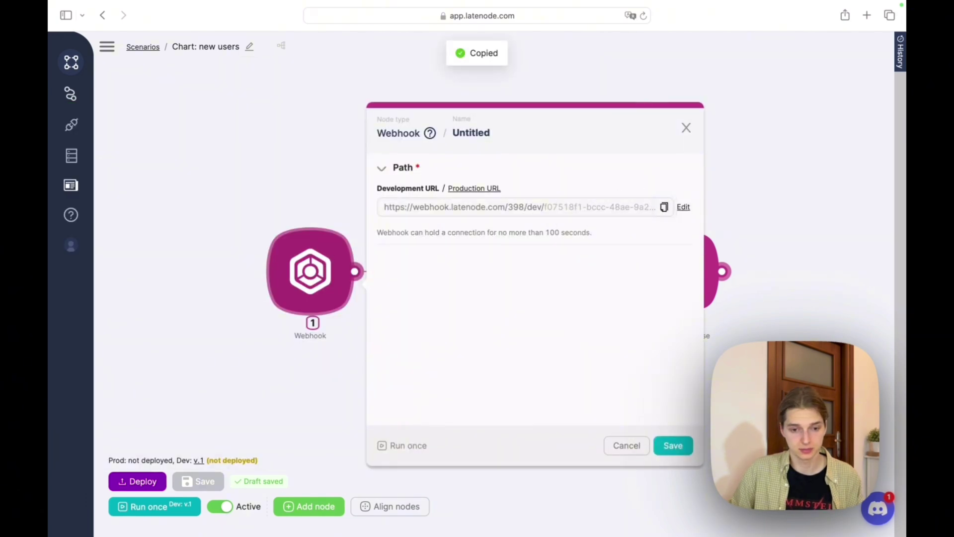
key(Escape)
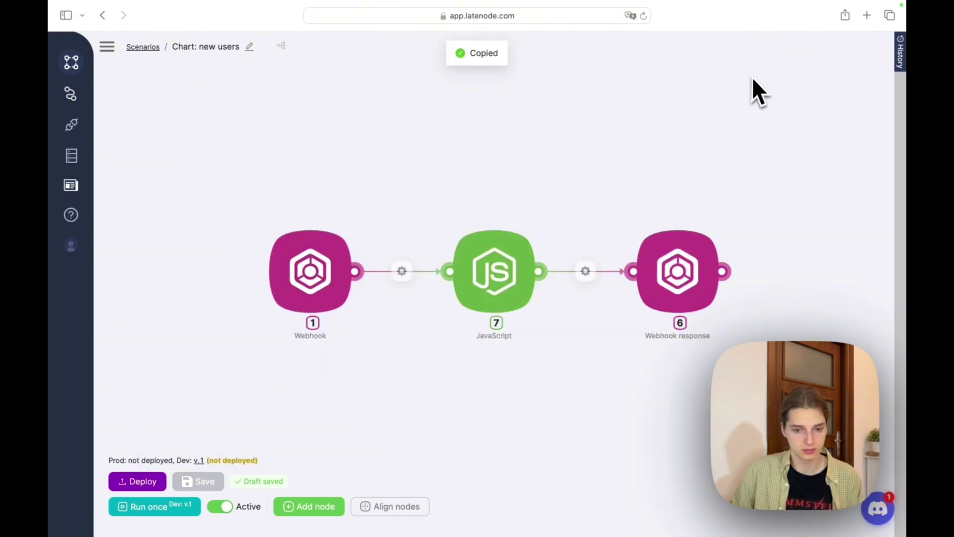
click(866, 16)
key(super+v)
key(Return)
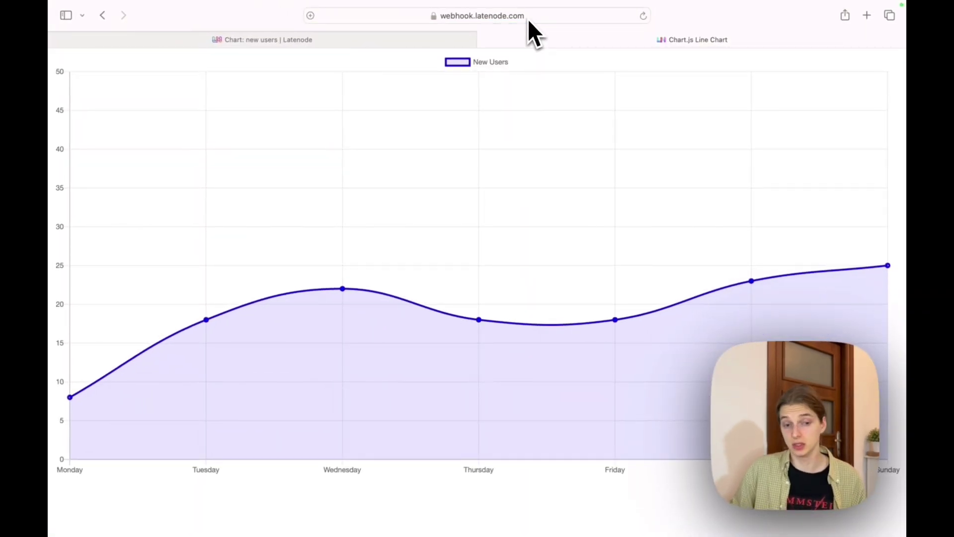
In the Screenshot scenario, review the code of the Make a screenshot and JavaScript nodes at full size, and save both nodes.
key(ctrl+shift+Tab)
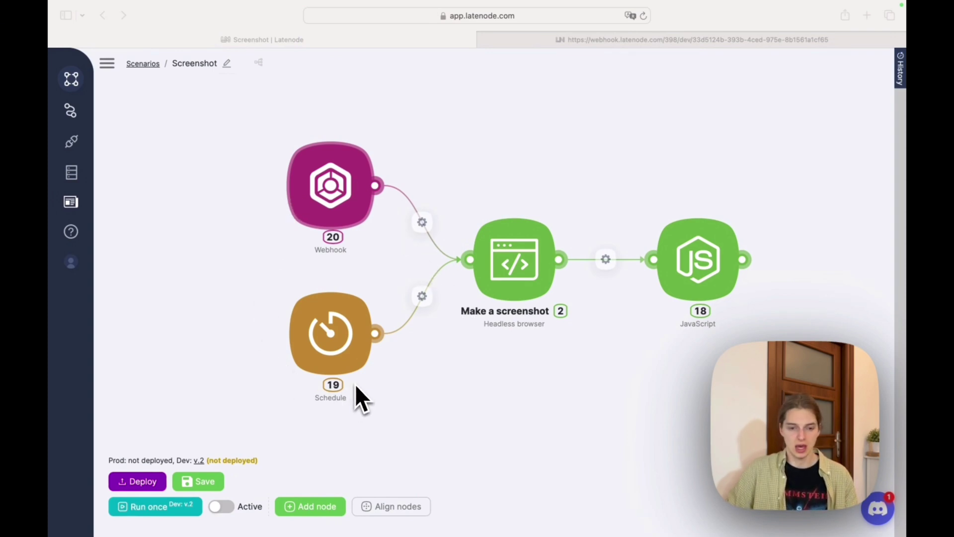
click(519, 261)
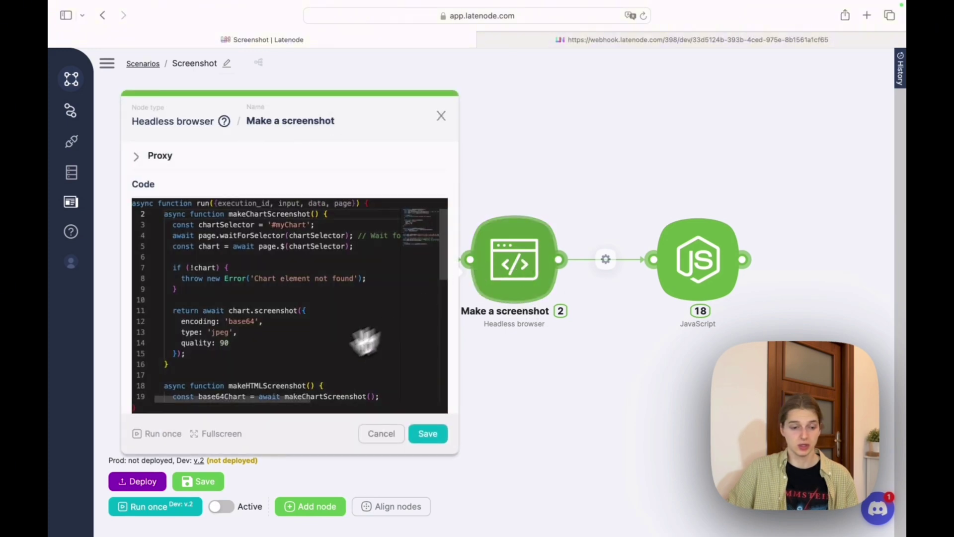
click(232, 433)
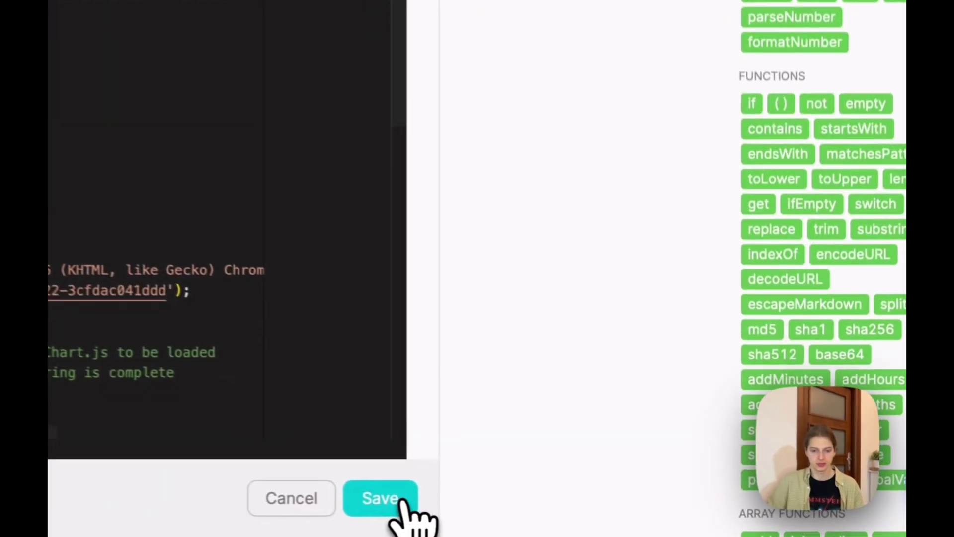
click(585, 516)
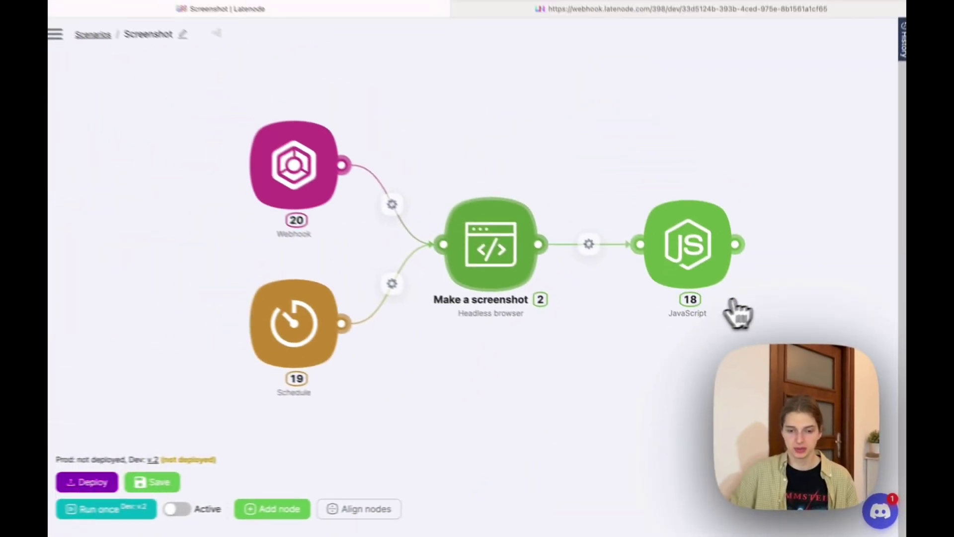
click(618, 164)
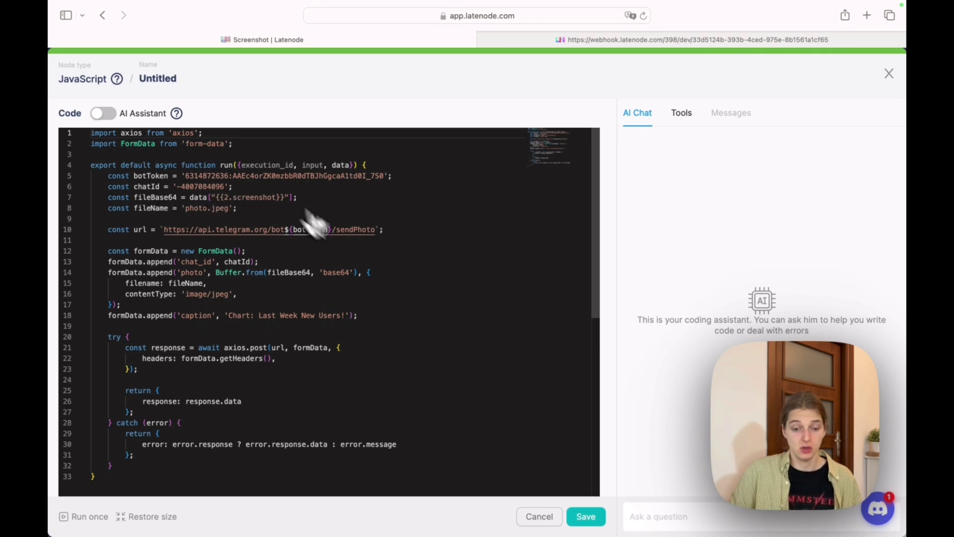
click(598, 521)
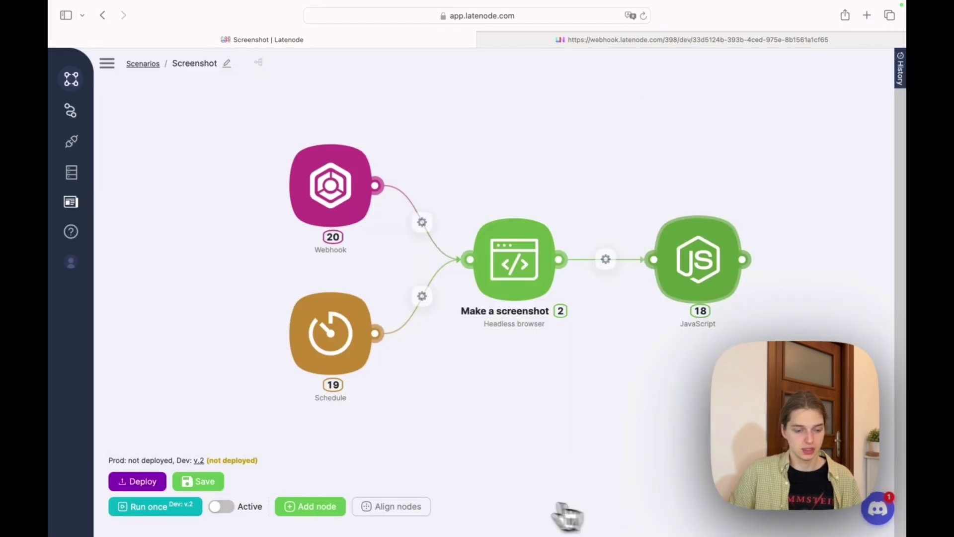
Save and activate the Screenshot scenario, and trigger it by reloading its webhook URL in the other browser tab.
click(214, 492)
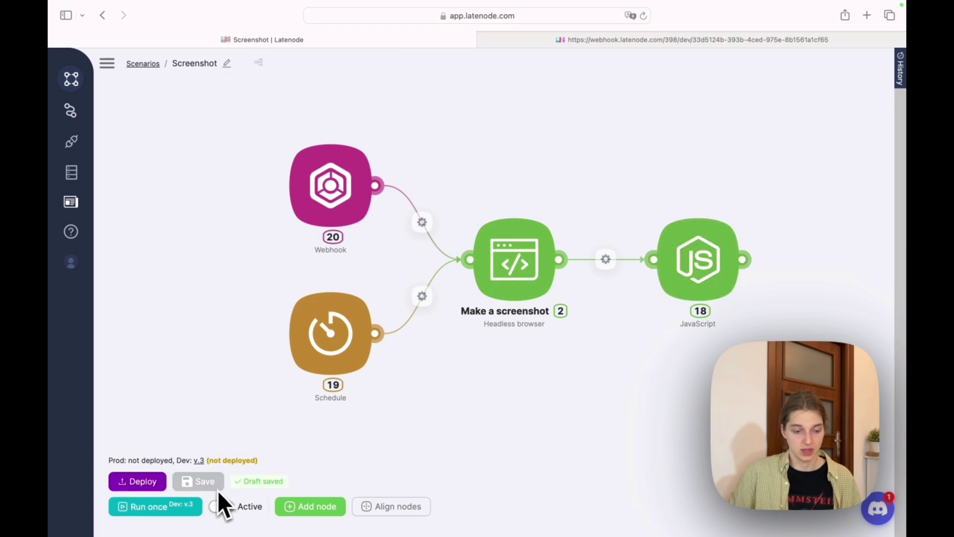
click(220, 506)
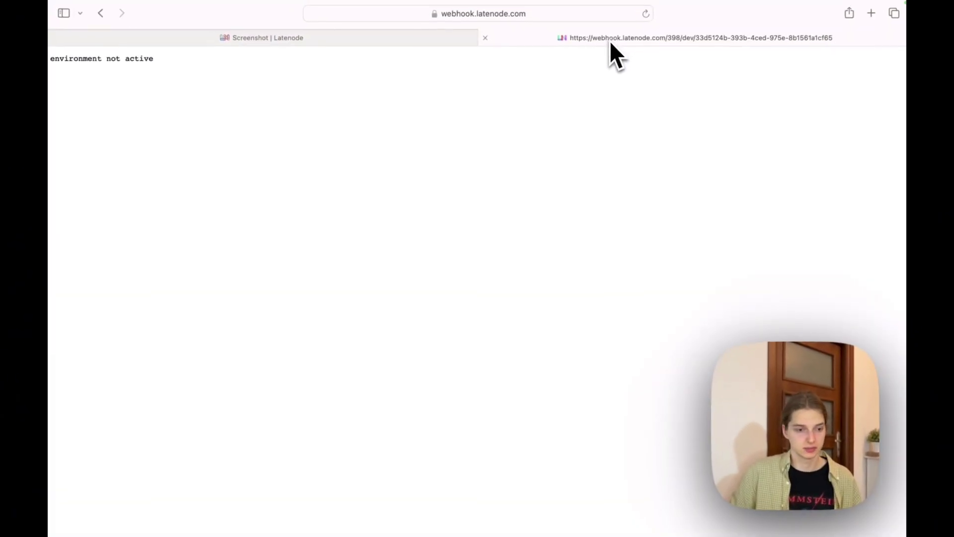
click(645, 15)
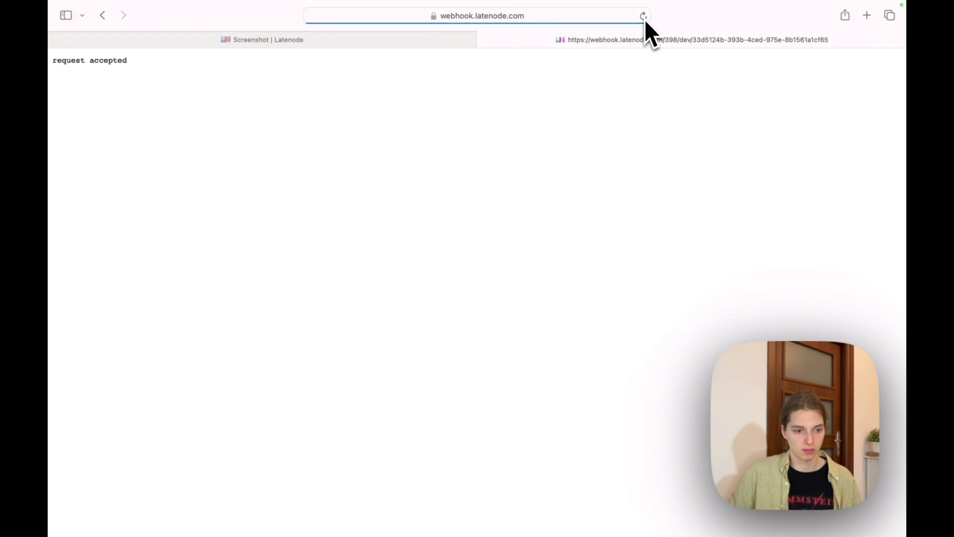